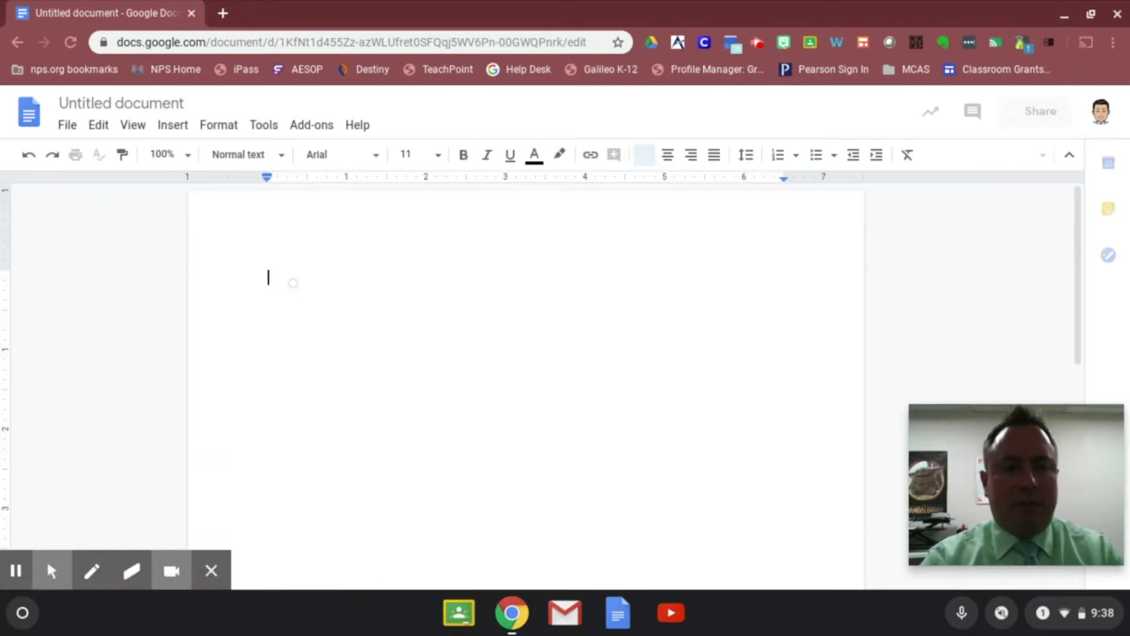
Step: Write "I can type some text!" as the opening line of the blank document and start a new paragraph below it
text(I can typ)
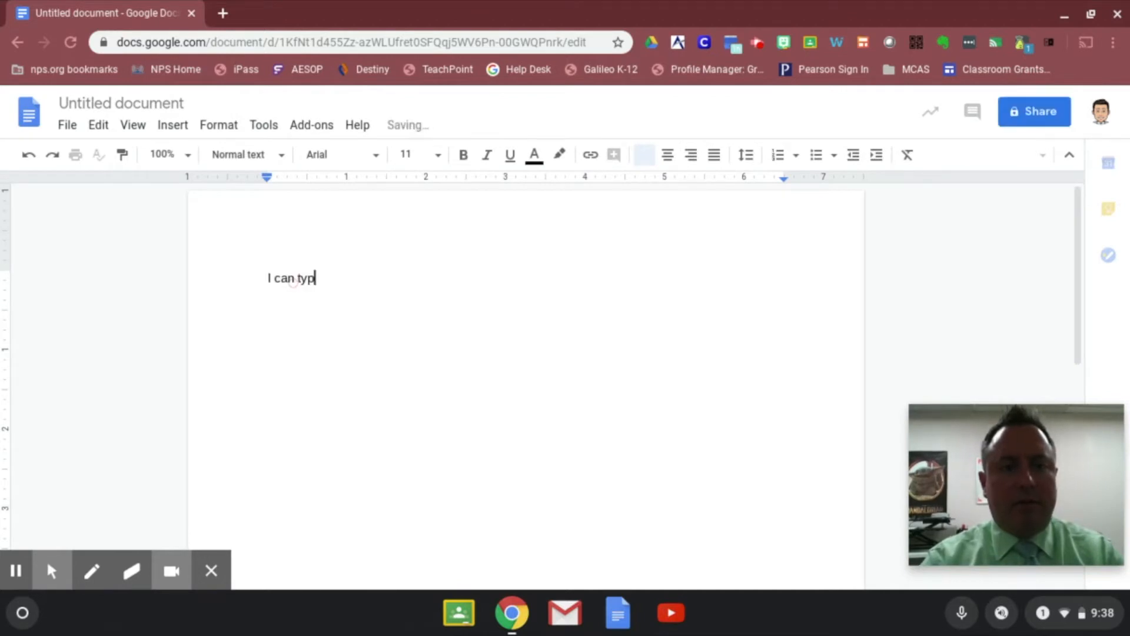
text(e some text!)
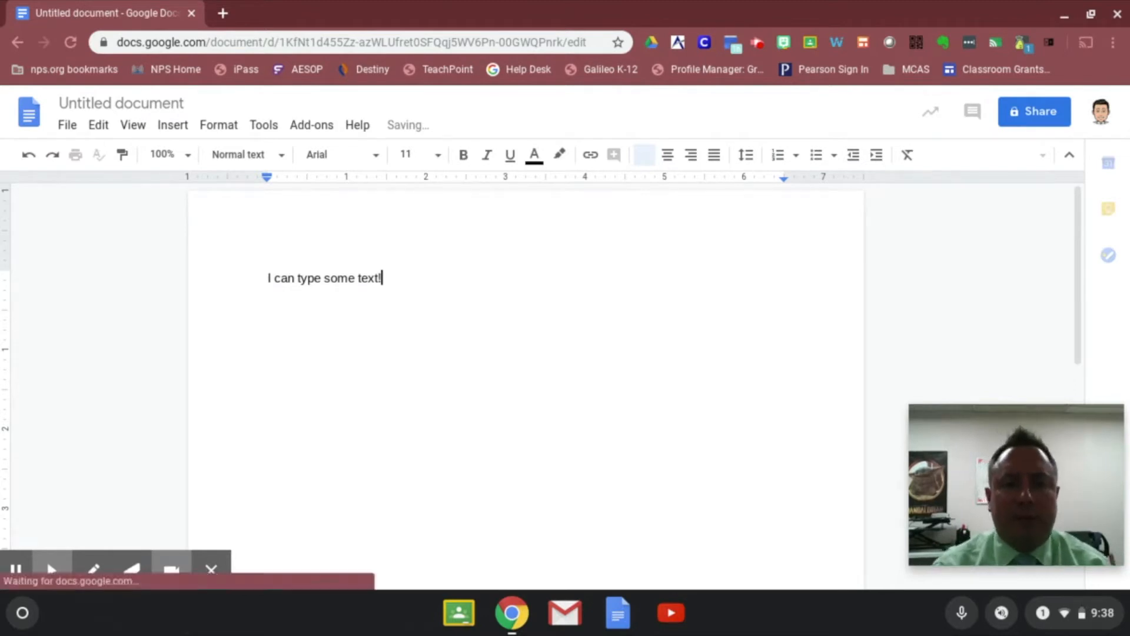
key(Return)
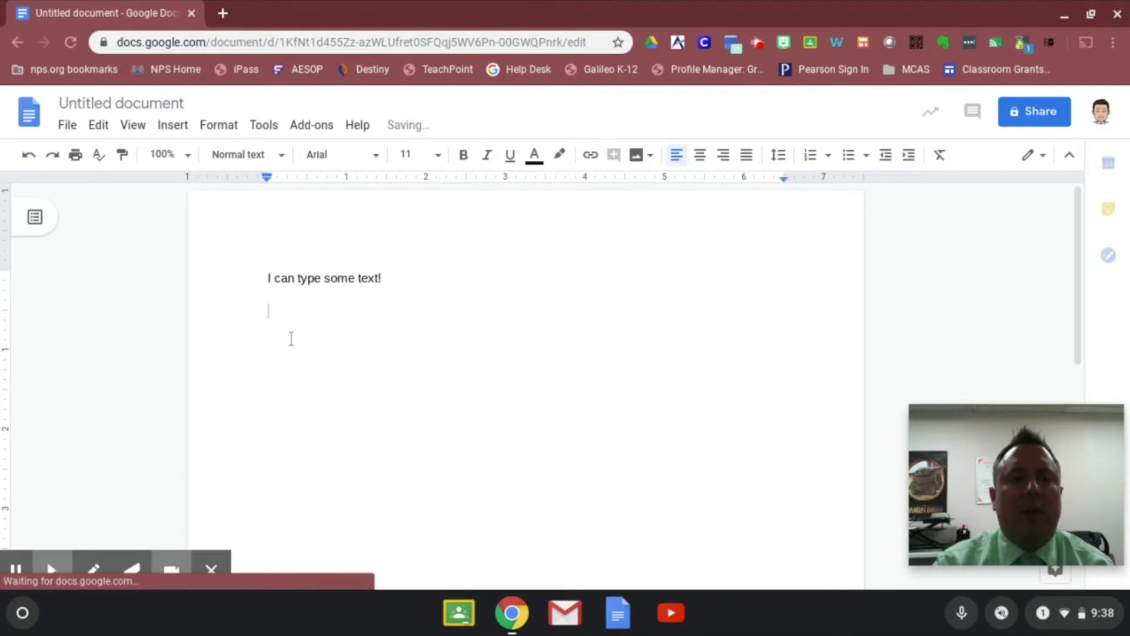
Step: Dictate a paragraph below the opening line with voice typing, including spoken punctuation, and dismiss the voice tip after stopping
click(263, 125)
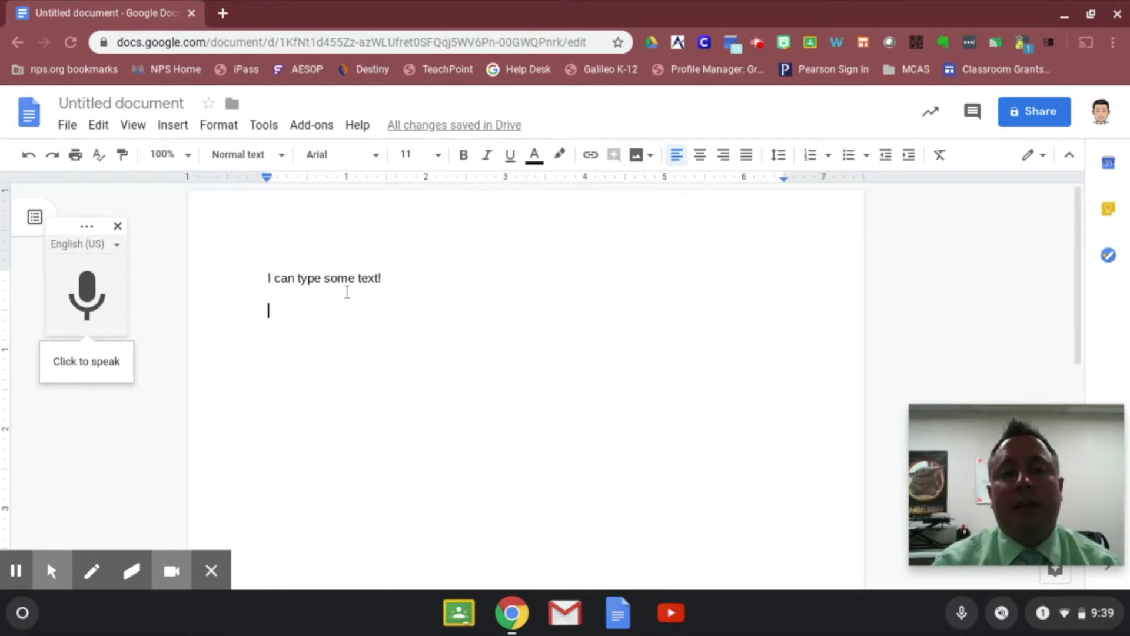
click(100, 298)
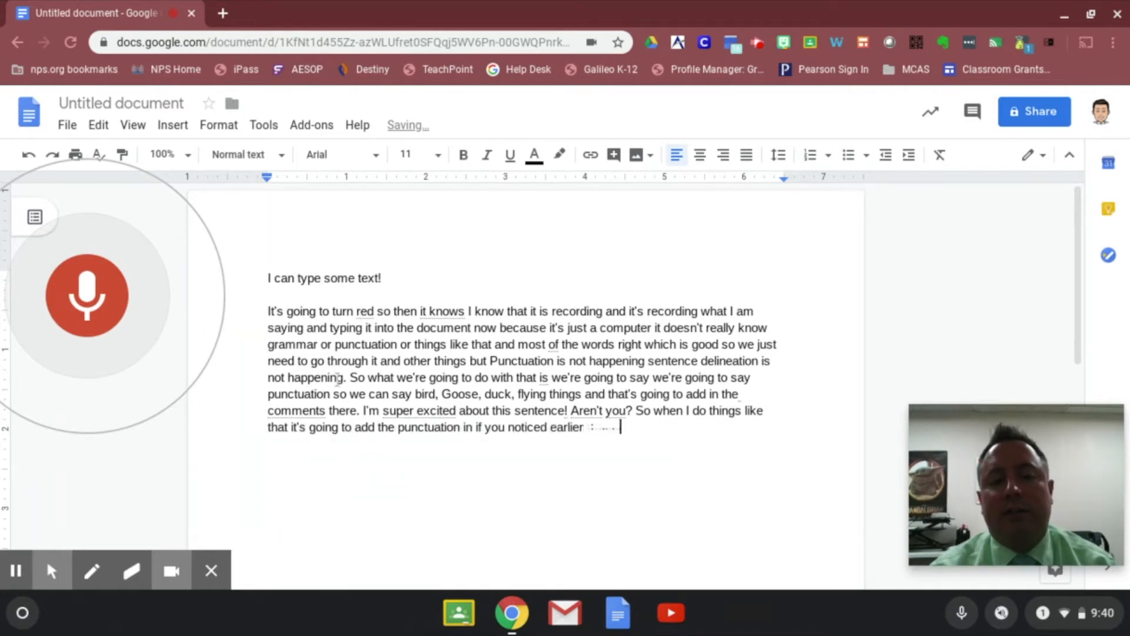
click(66, 300)
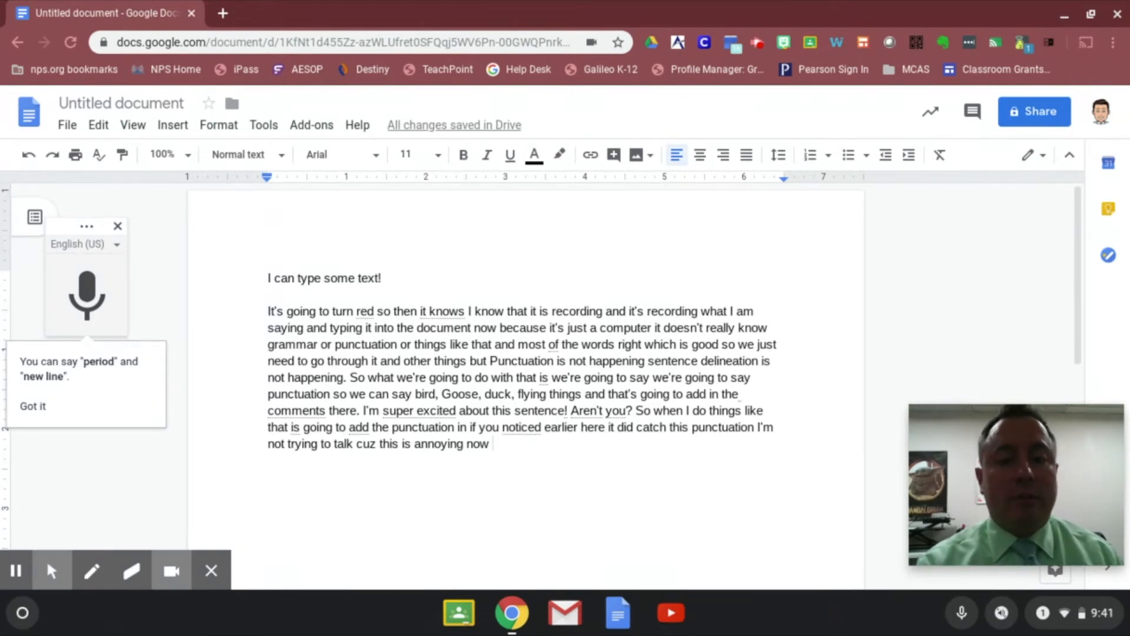
click(32, 407)
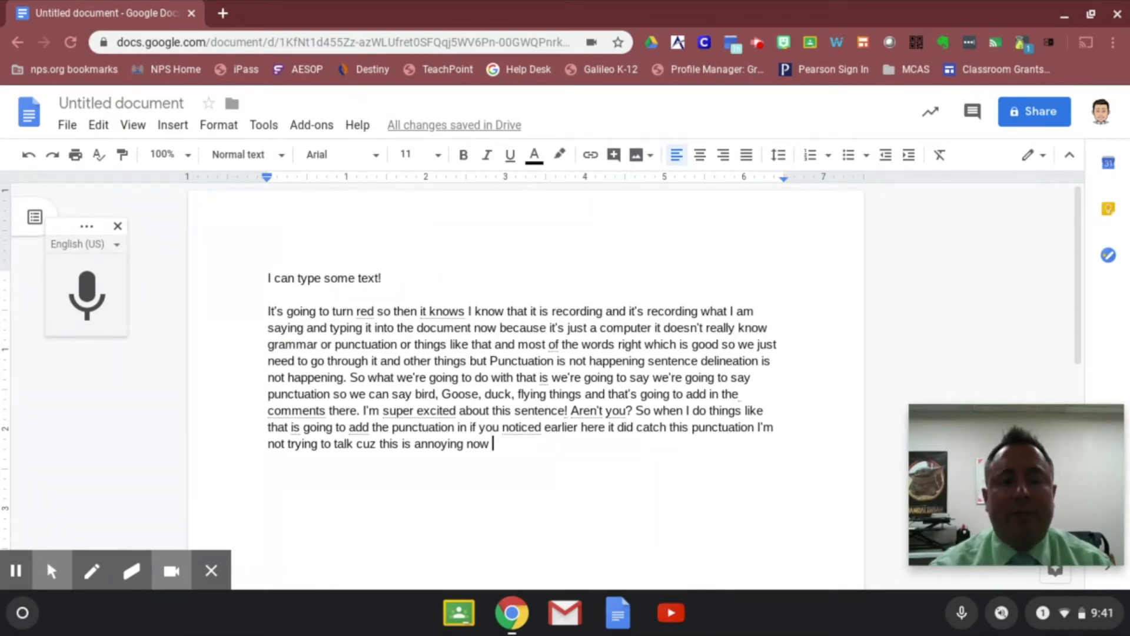
click(224, 16)
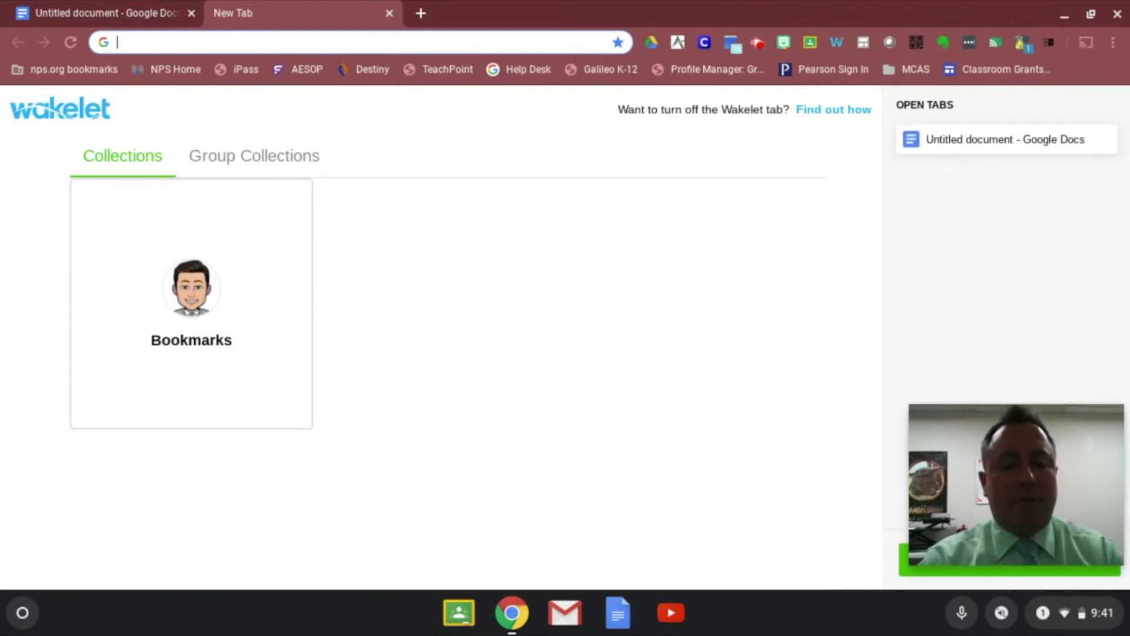
text(www.)
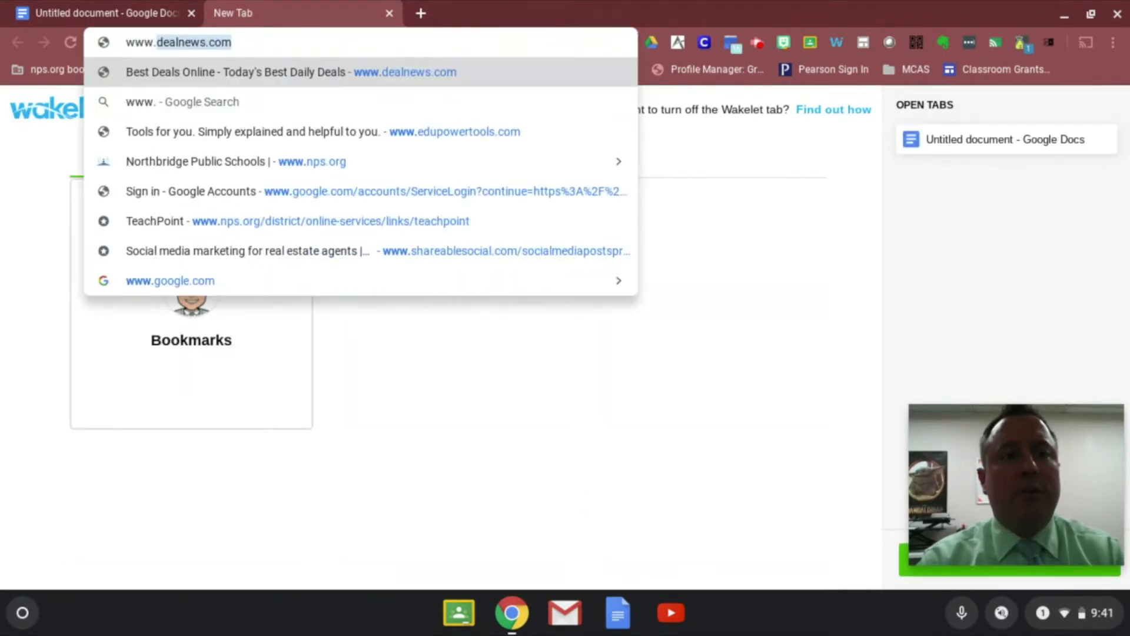
text(google.com)
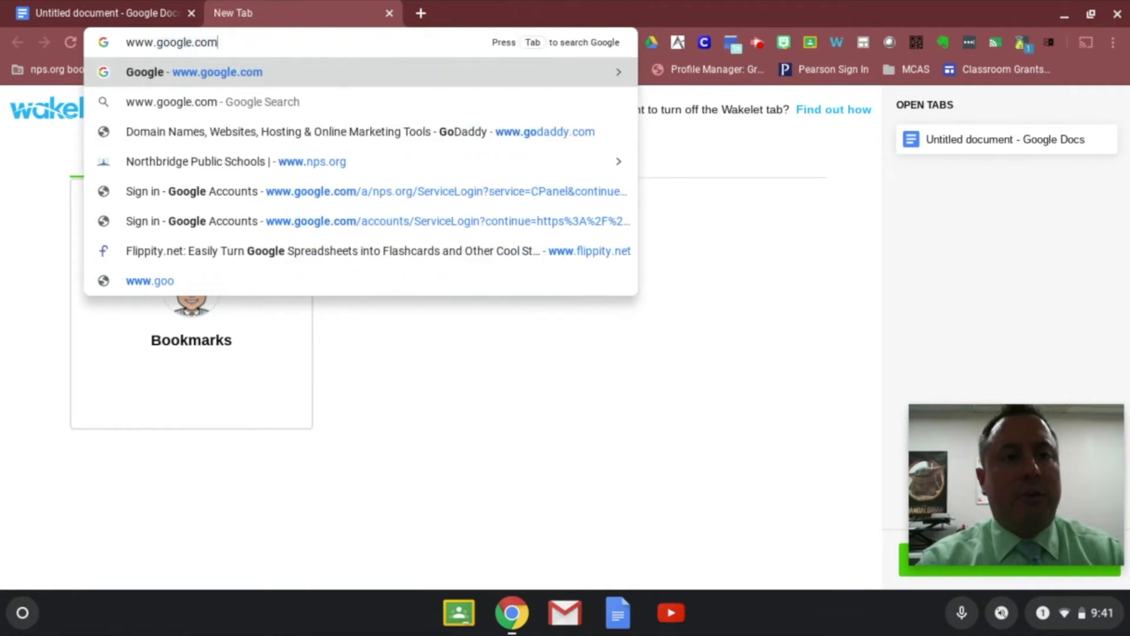
key(Return)
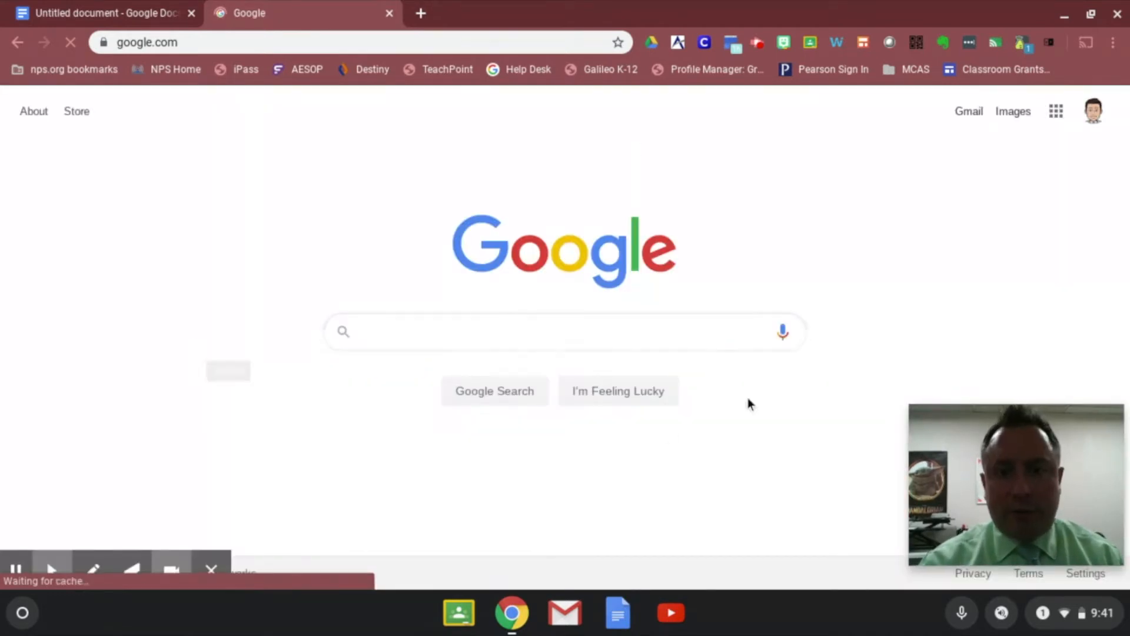
Step: Run a voice search on Google for "the microphone so I can't", allowing the site to use the microphone
click(783, 334)
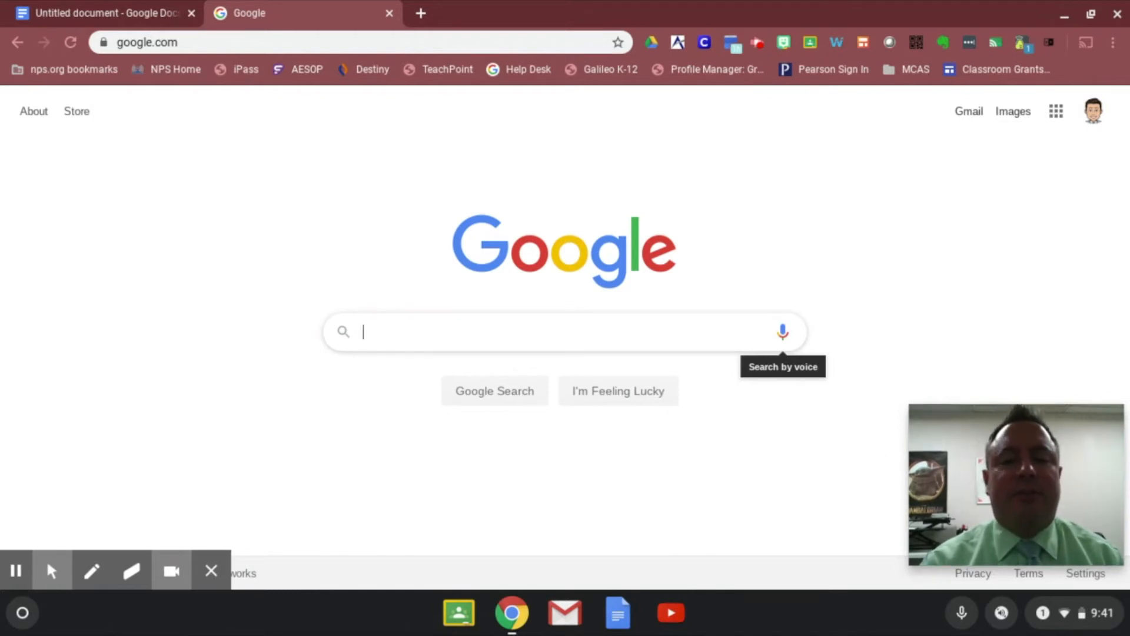
click(782, 332)
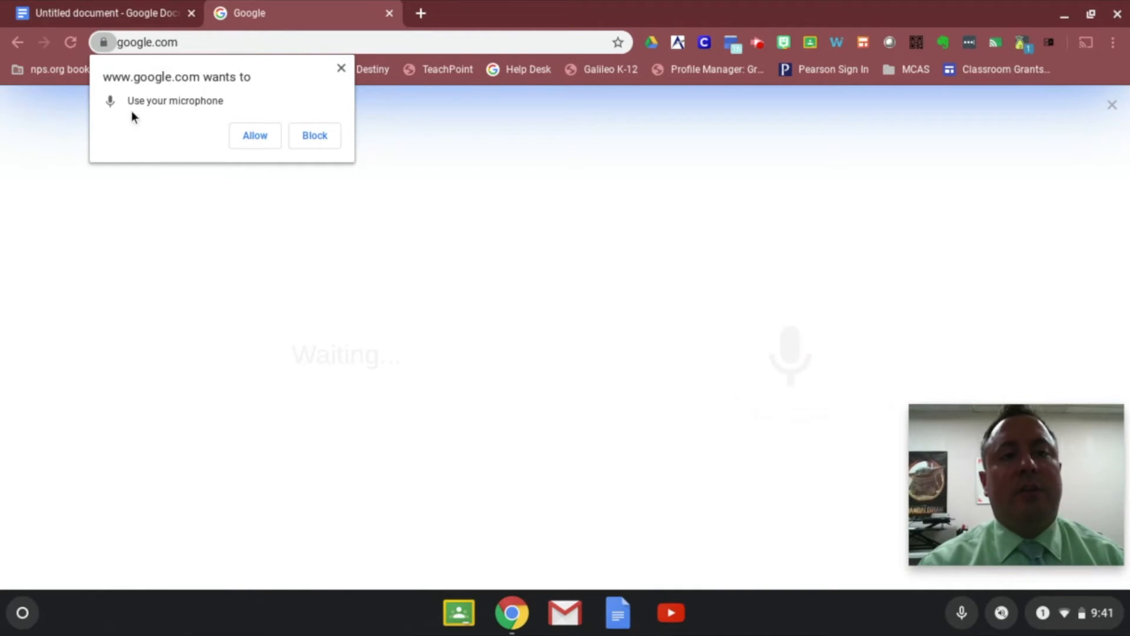
click(261, 143)
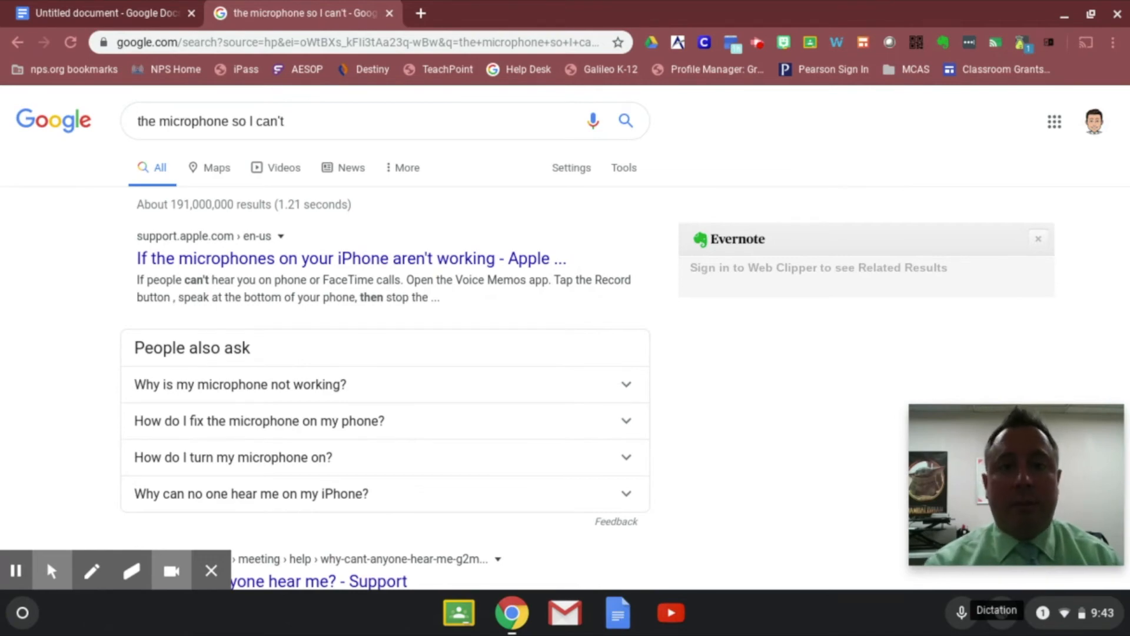
Step: Open quizlet.com in another new browser tab
click(422, 14)
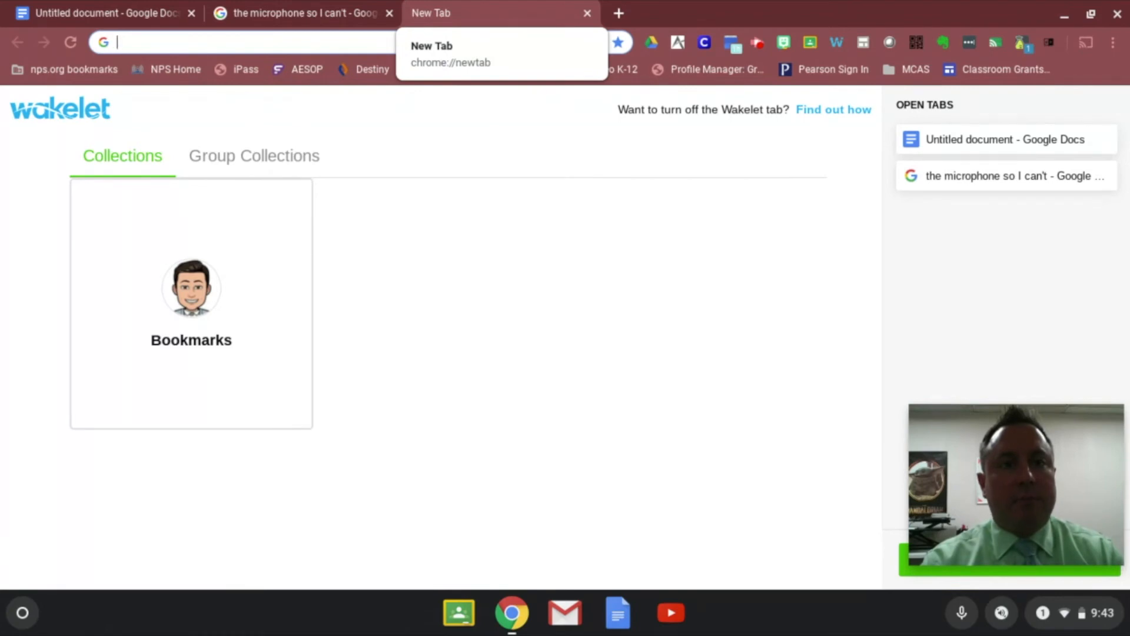
text(quizlet.com)
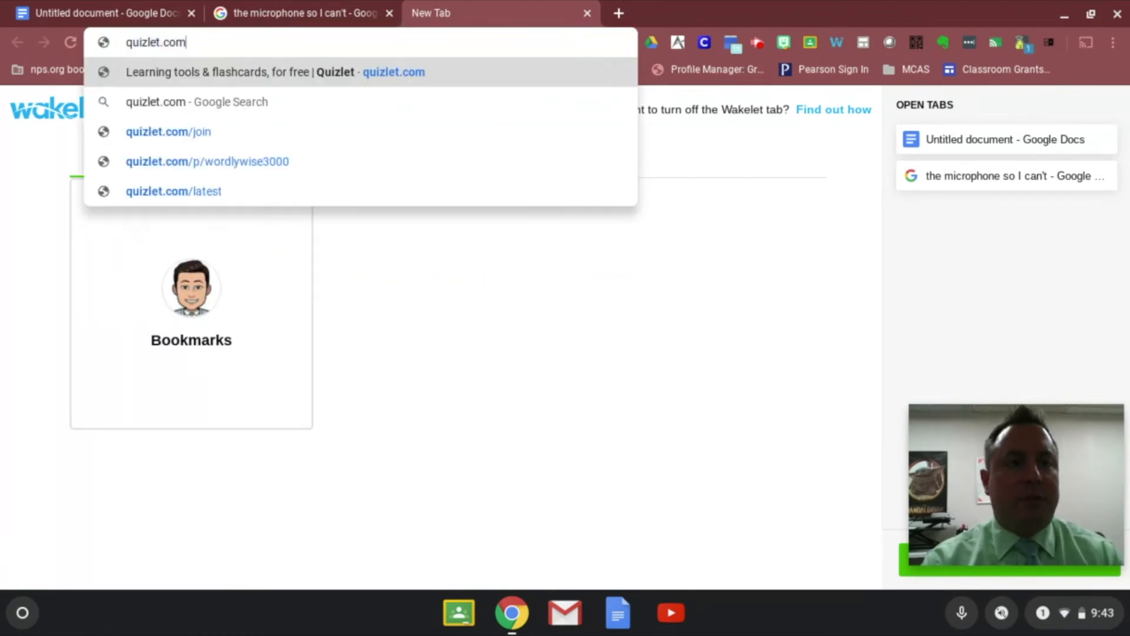
key(Return)
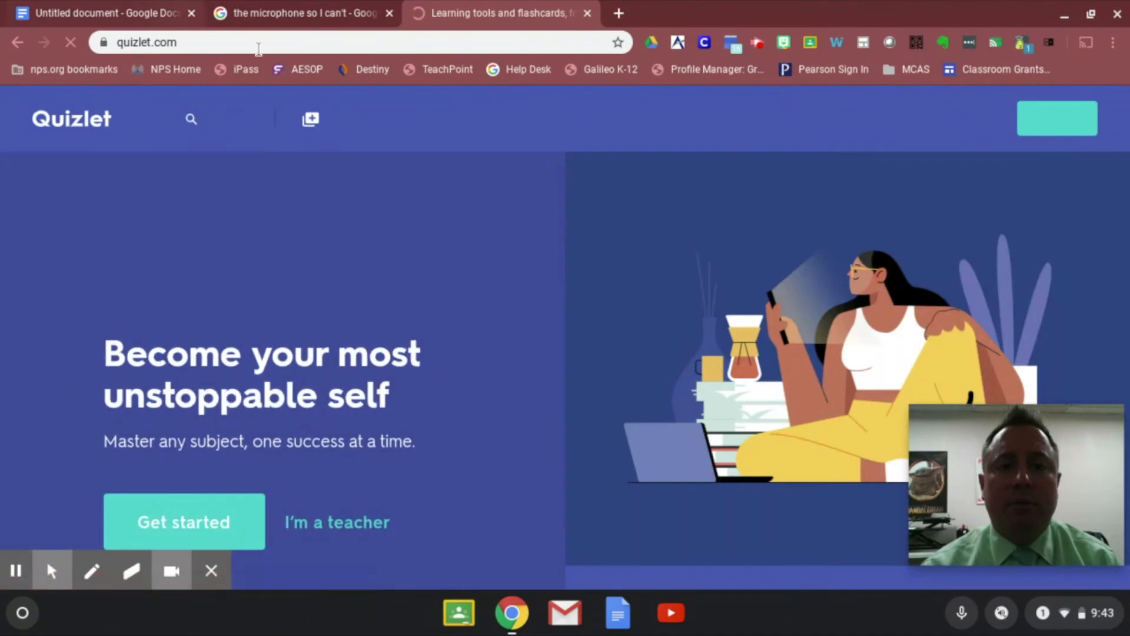
Step: Start creating a new Quizlet study set, dismiss the Quizlet Teacher promotion, and make the title ready for entry
click(333, 122)
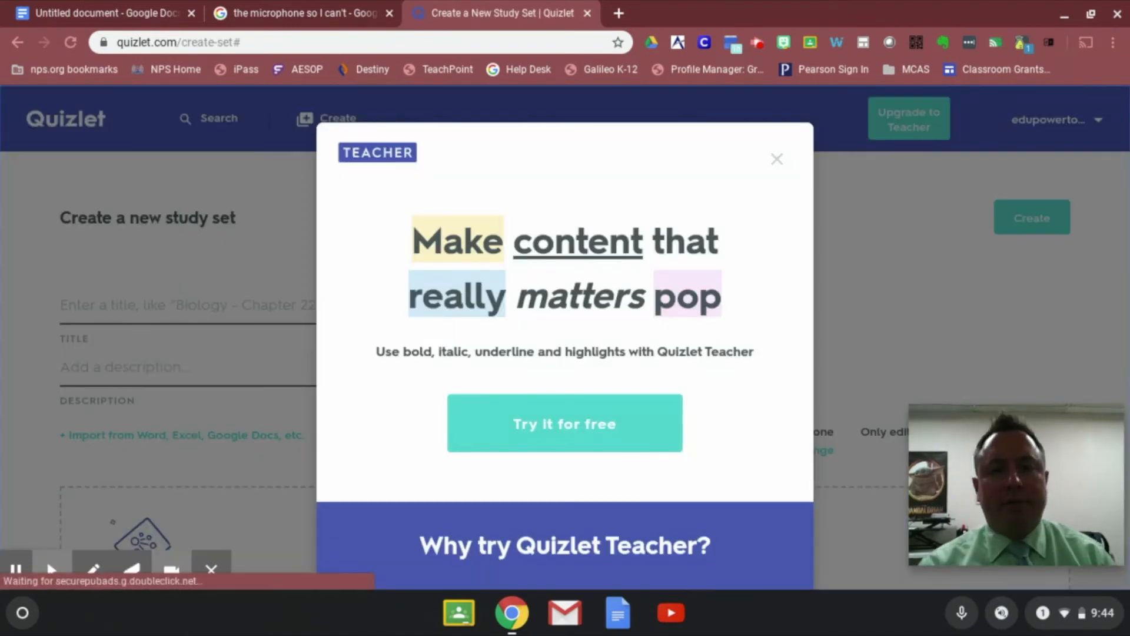
click(777, 160)
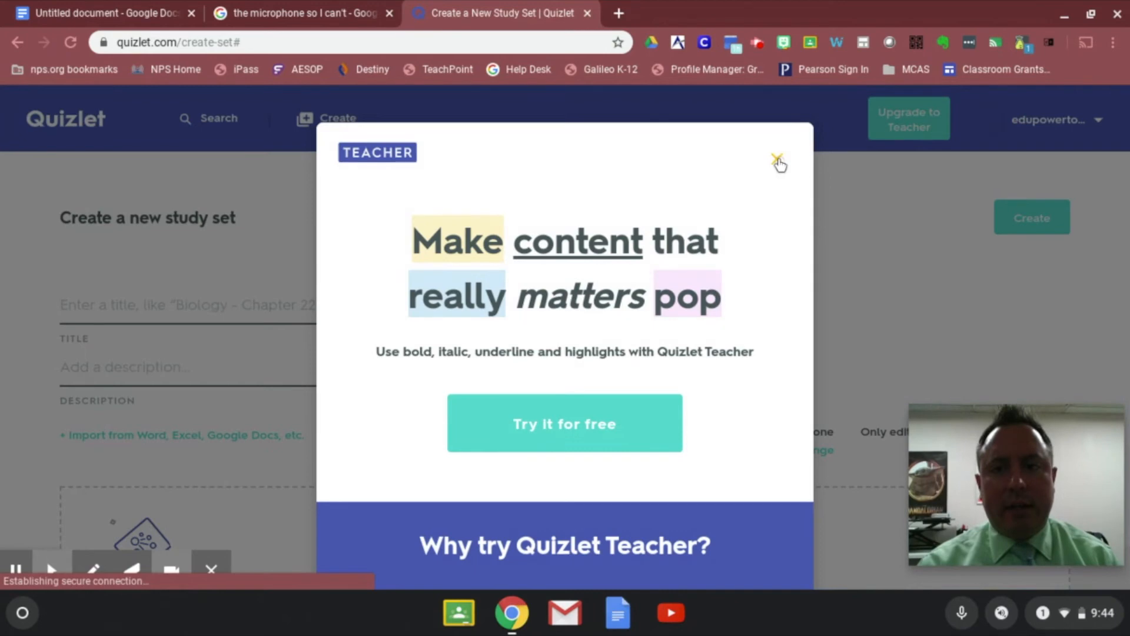
click(277, 316)
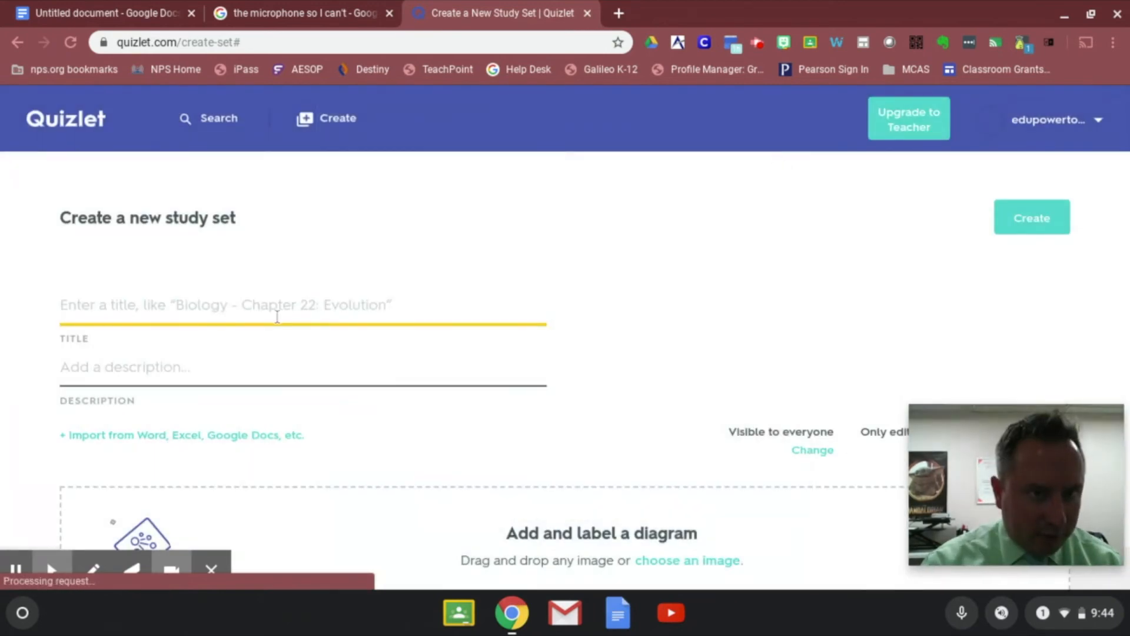
click(277, 318)
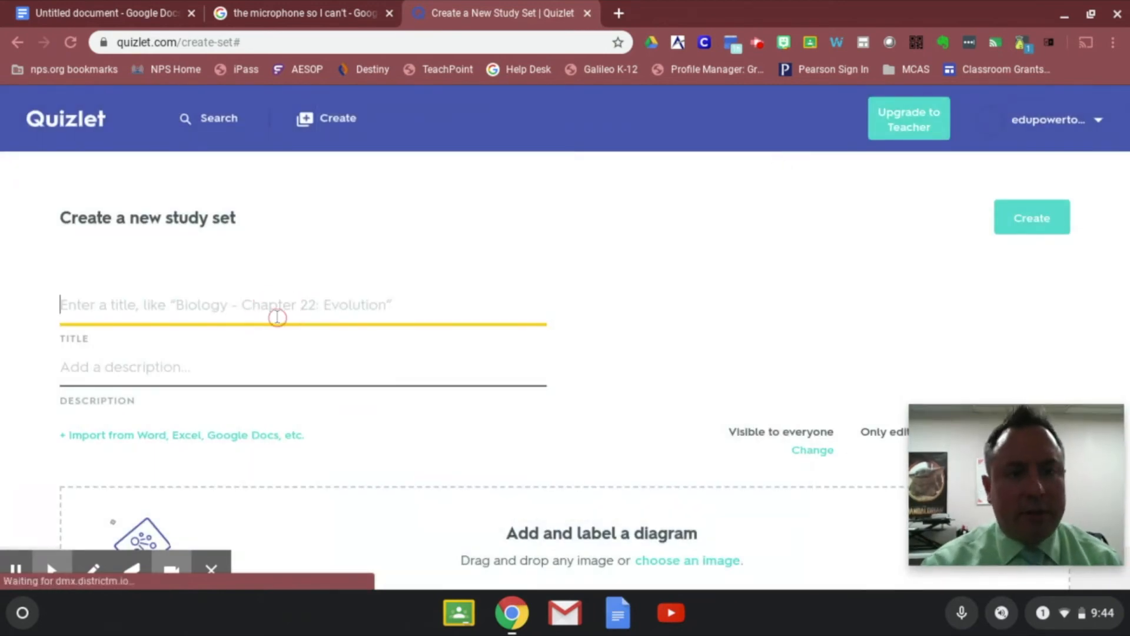
click(962, 614)
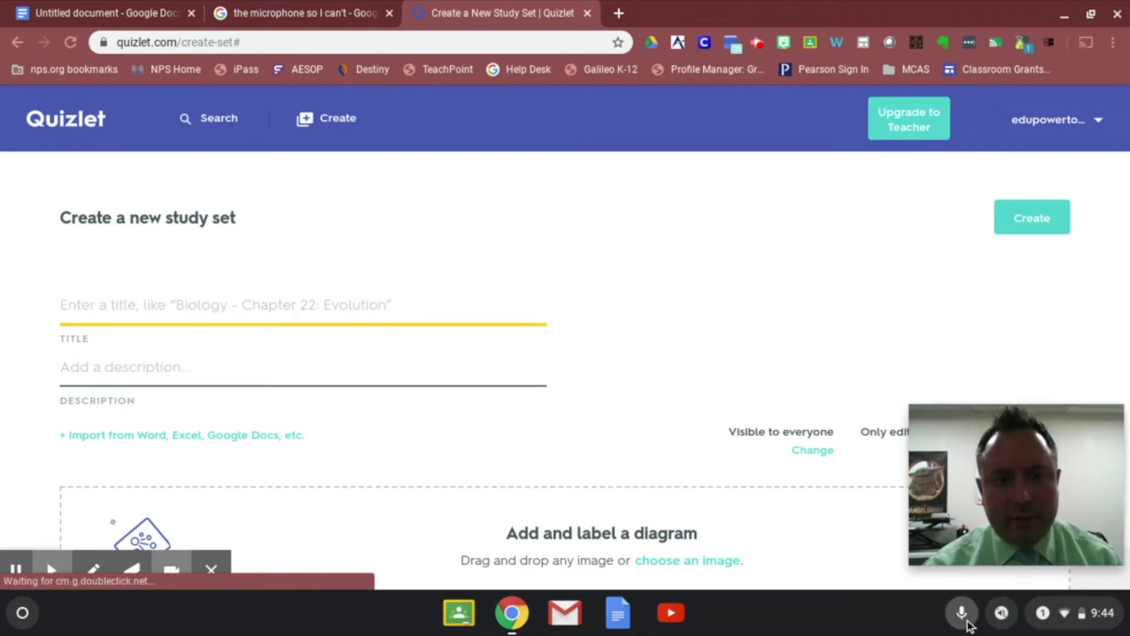
text(I'm here)
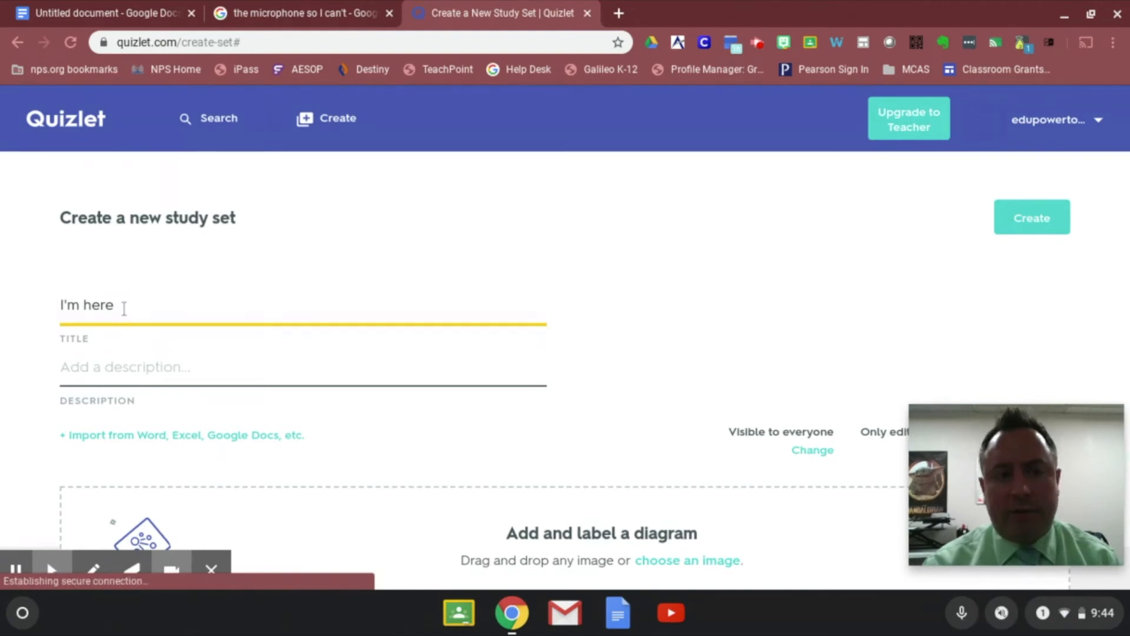
key(BackSpace)
key(BackSpace)
key(BackSpace)
key(BackSpace)
key(BackSpace)
key(BackSpace)
key(BackSpace)
key(BackSpace)
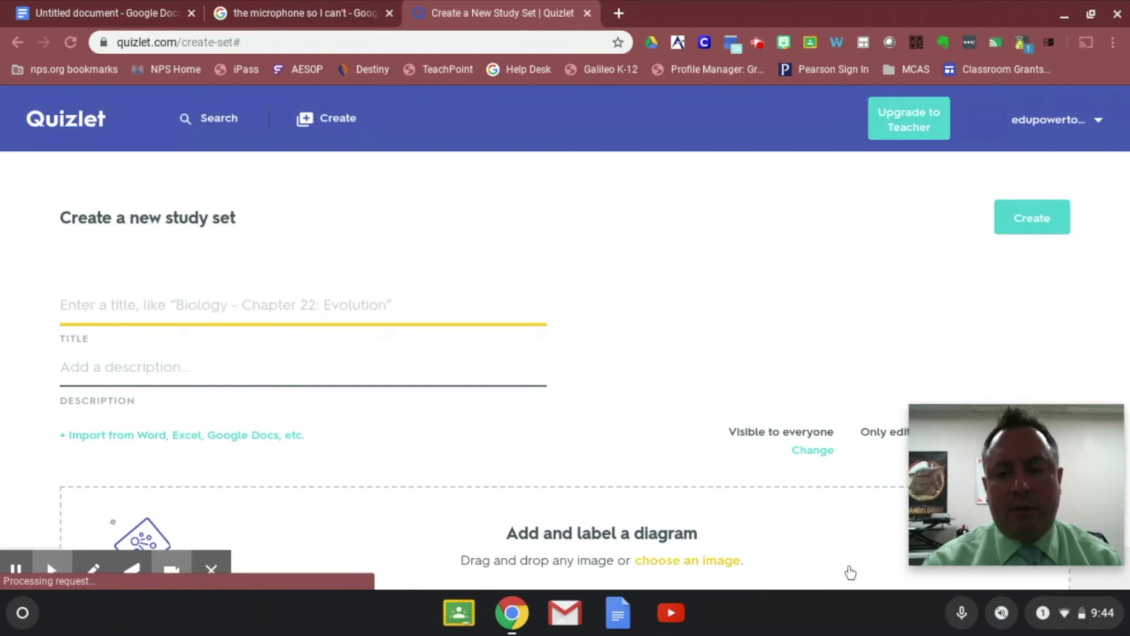
Step: Dictate "outer space" as the study set's title using the Chromebook's system dictation
click(965, 616)
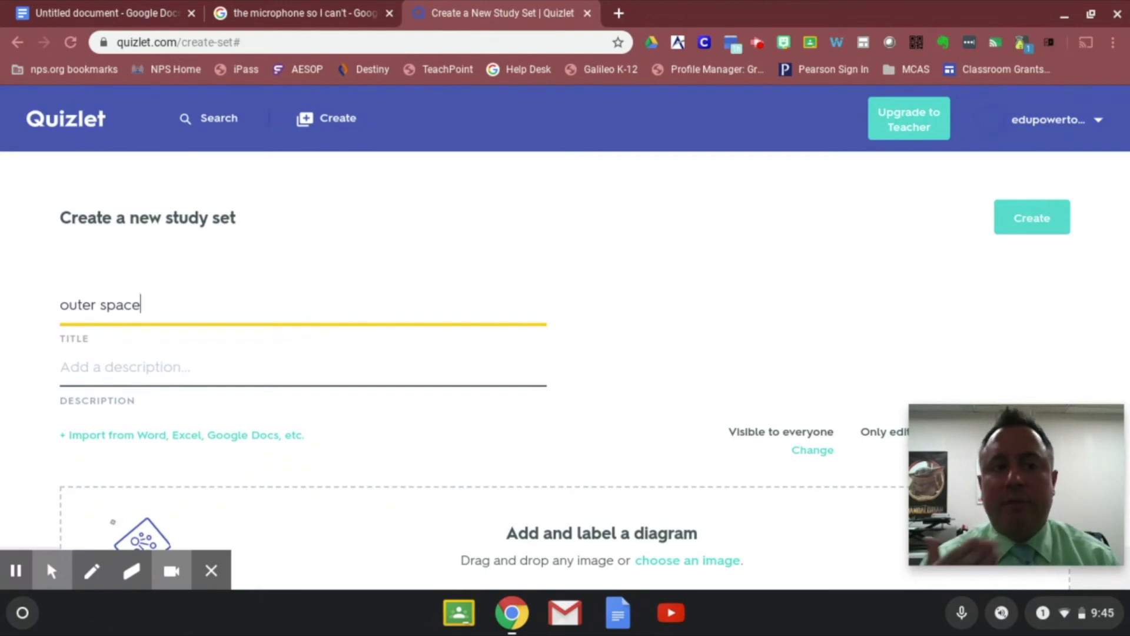
Step: Dictate "flashcards for studying planets Stars solar systems galaxies and the universe." as the description, and dictate the sentence again with spoken commas
click(293, 378)
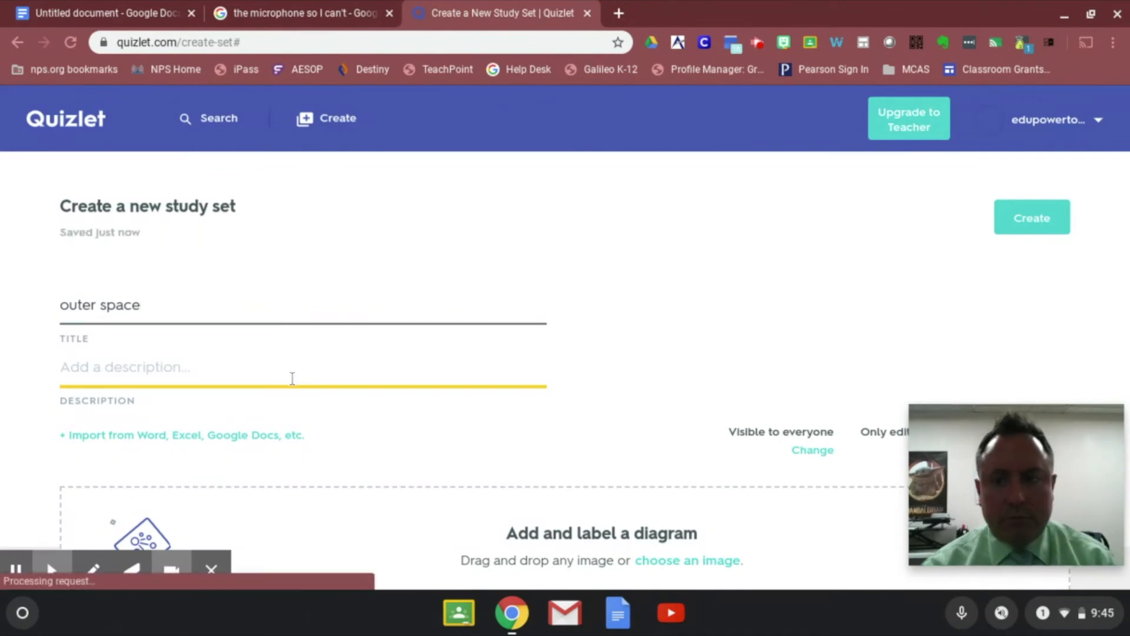
click(964, 614)
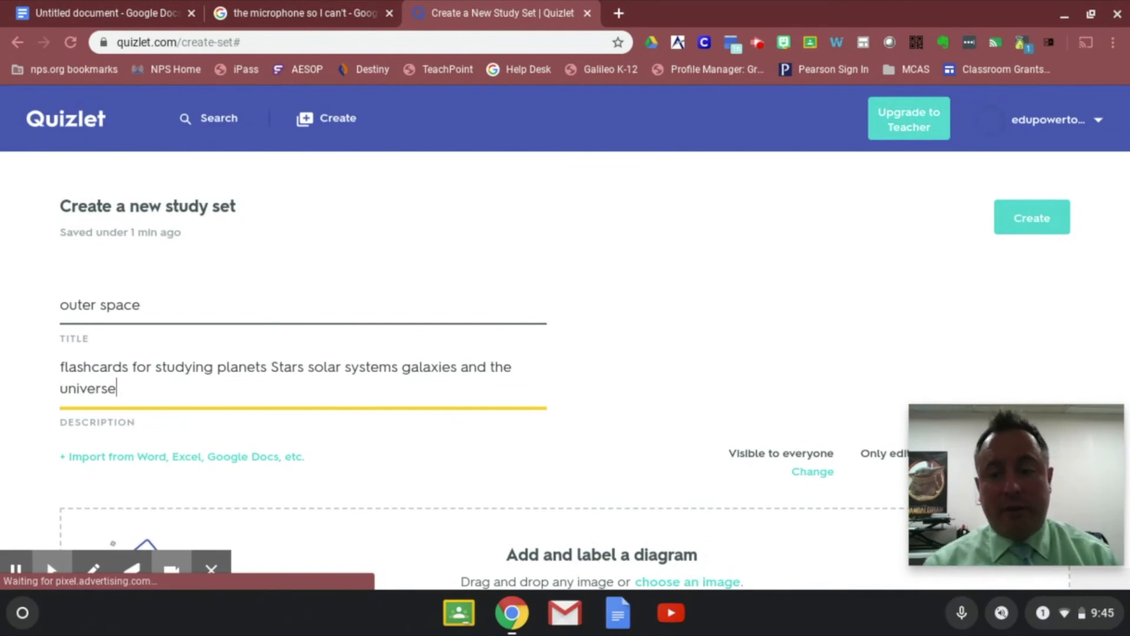
click(962, 616)
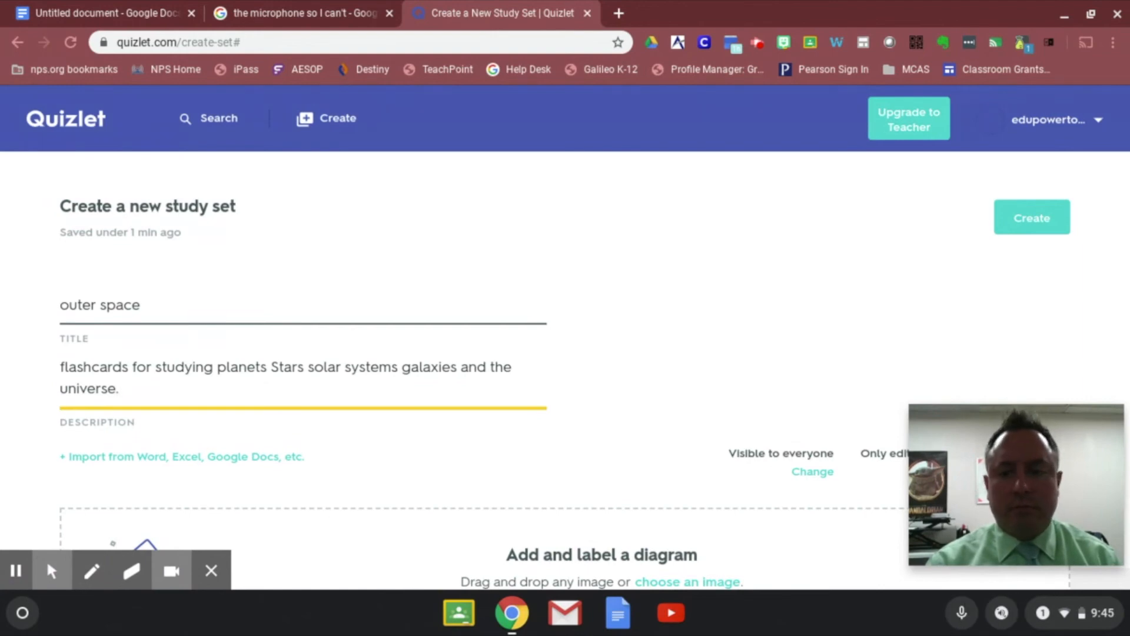
click(965, 616)
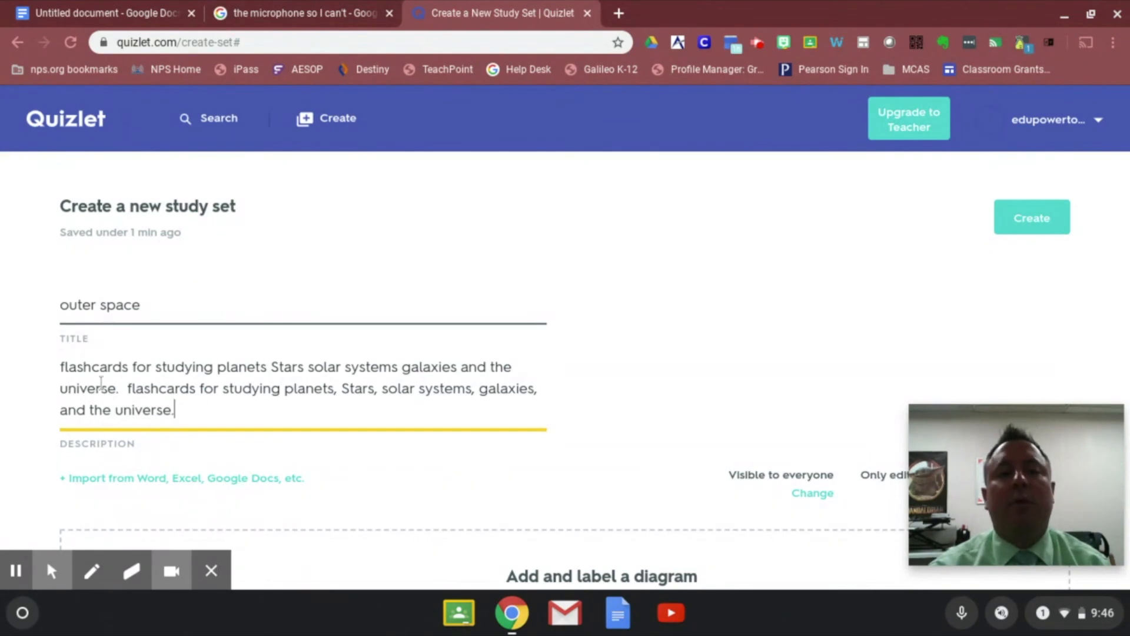
Step: Capitalize the first word of the study set's description so that it reads "Flashcards"
click(69, 368)
key(BackSpace)
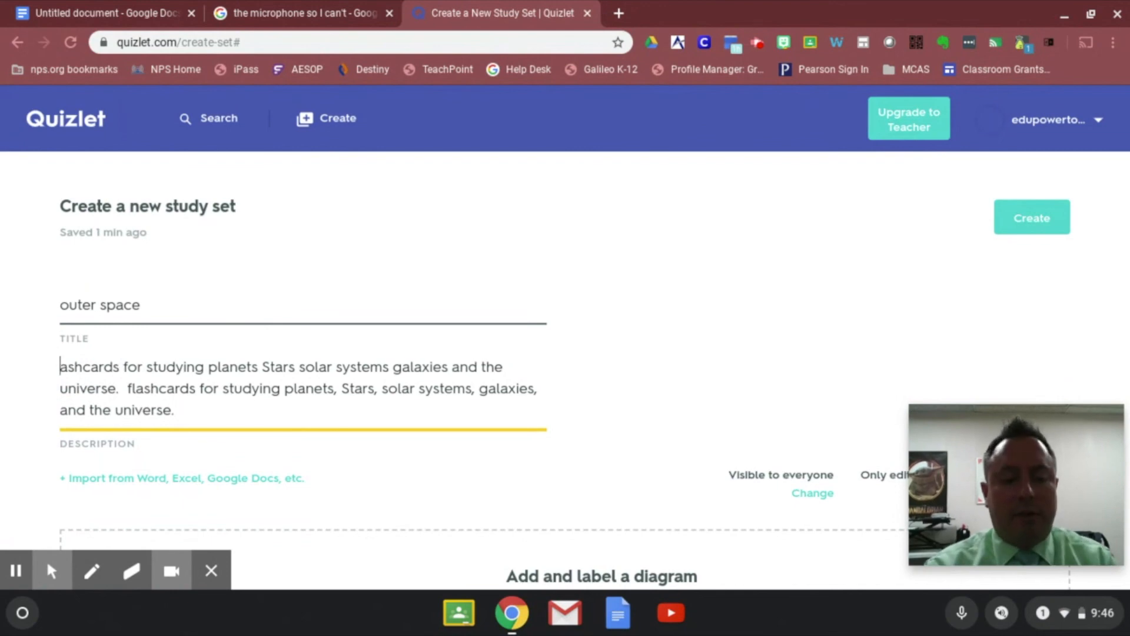
text(Fl)
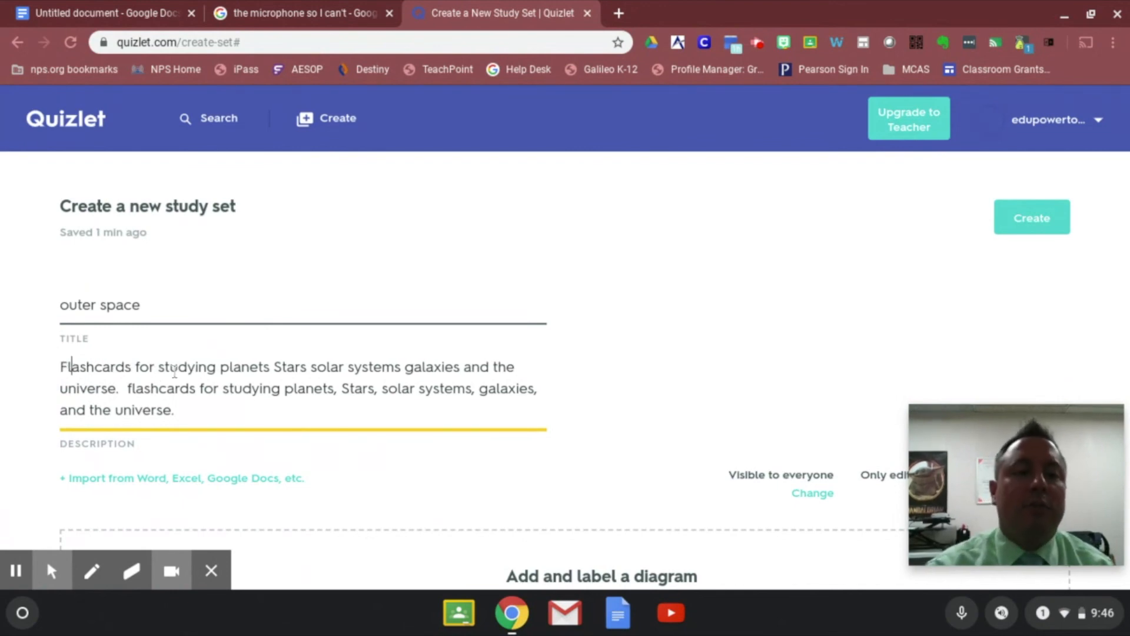
Step: Insert commas after "planets", "Stars" and "solar systems" in the first sentence of the description
click(269, 366)
text(,)
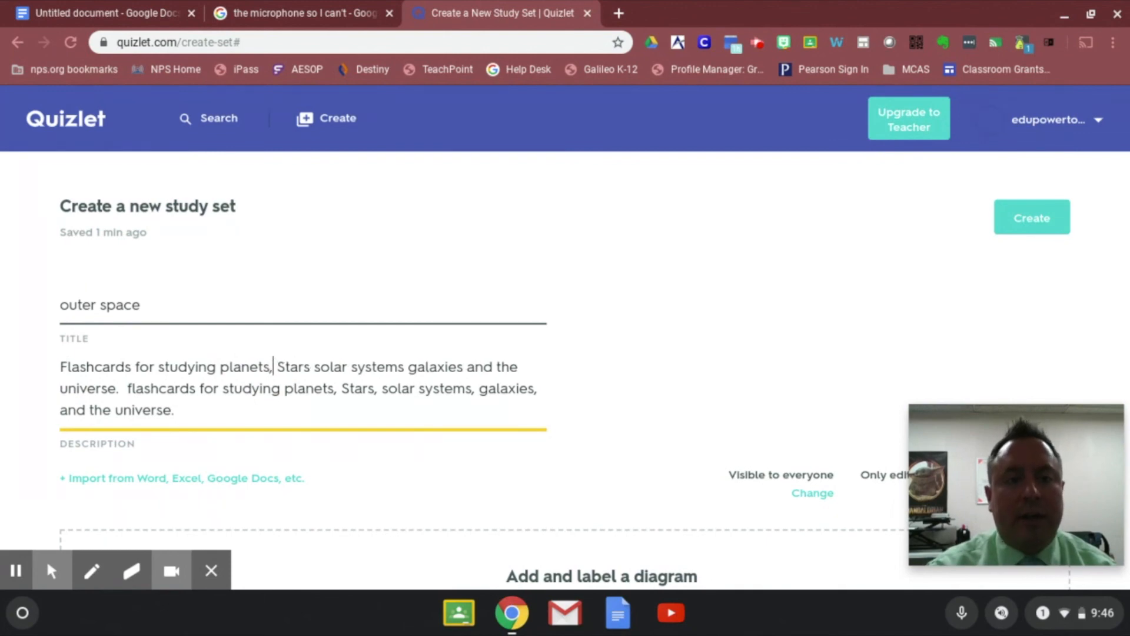
click(310, 367)
text(,)
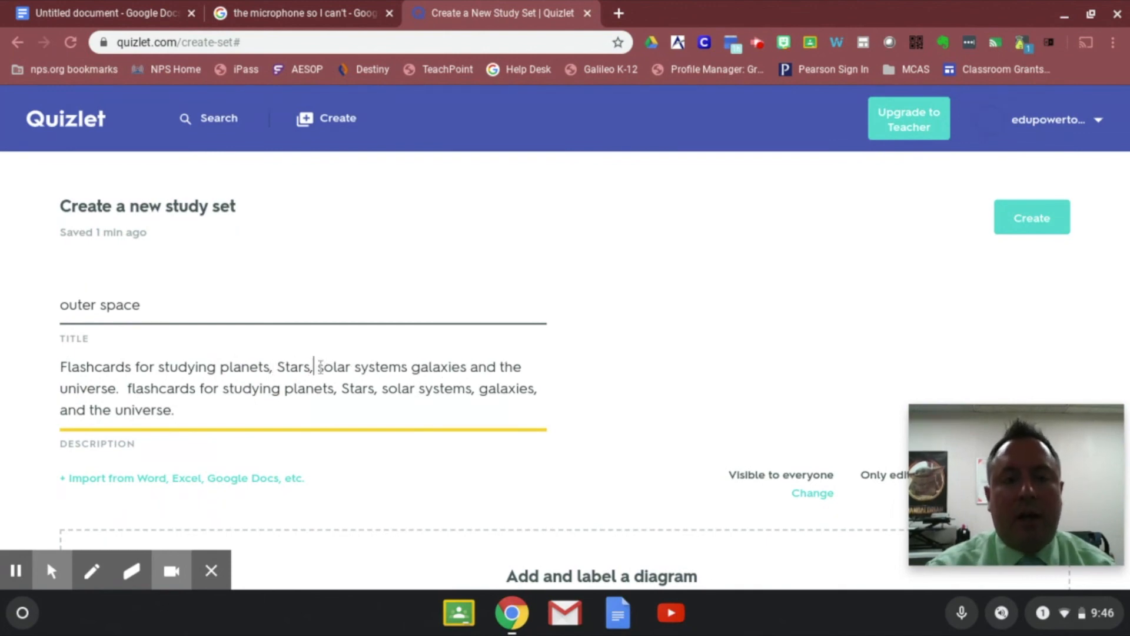
click(406, 367)
text(,)
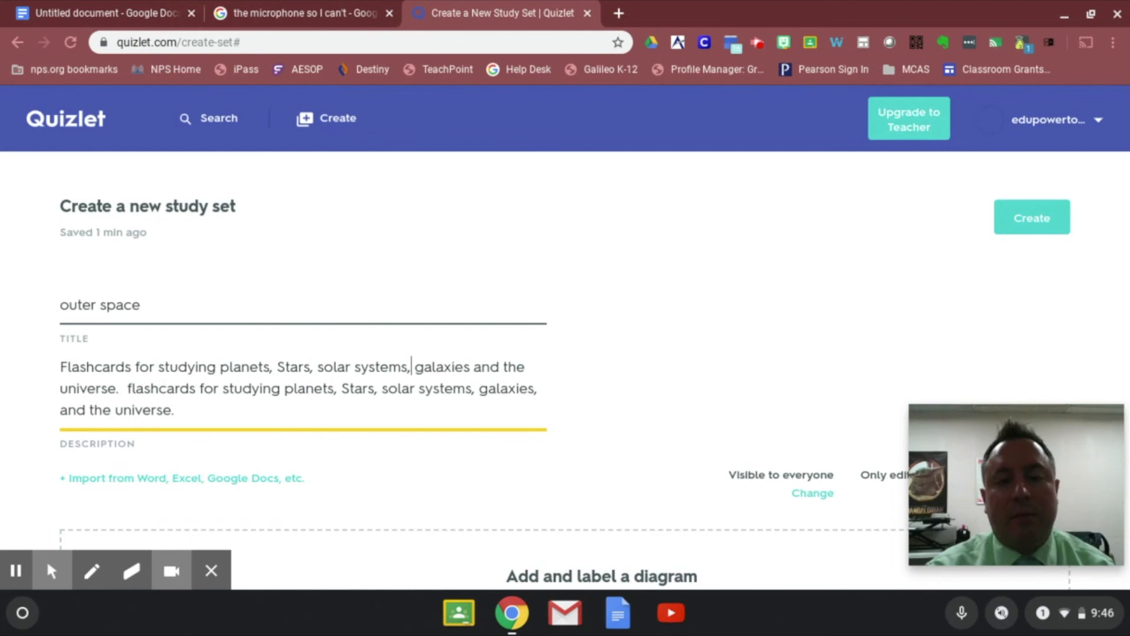